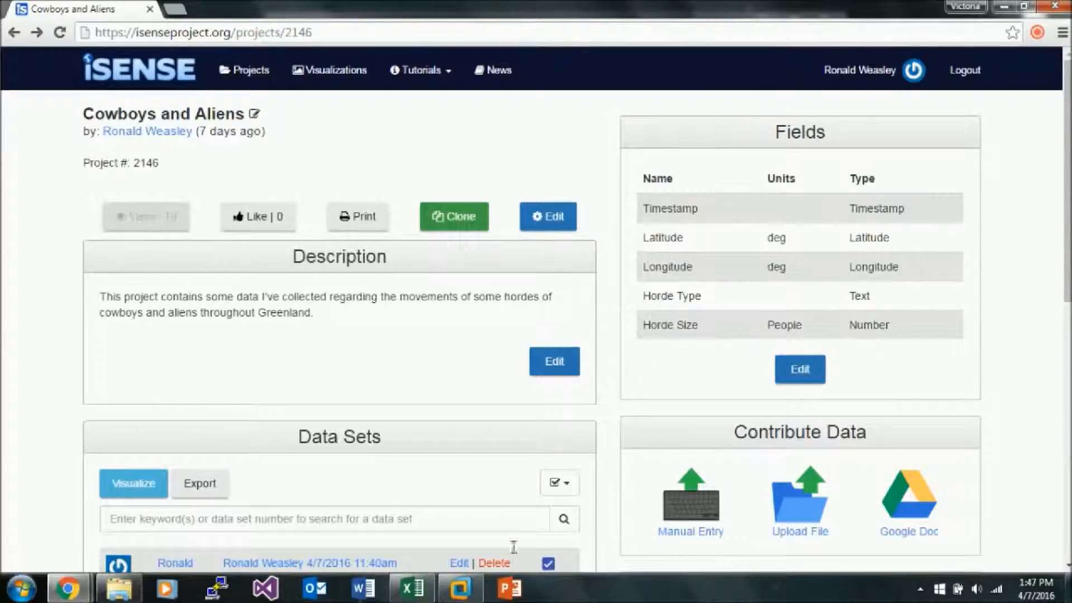
# Switch to the good_names workbook in Excel and review its header row from Timestamp to Horde Size
pyautogui.click(414, 592)
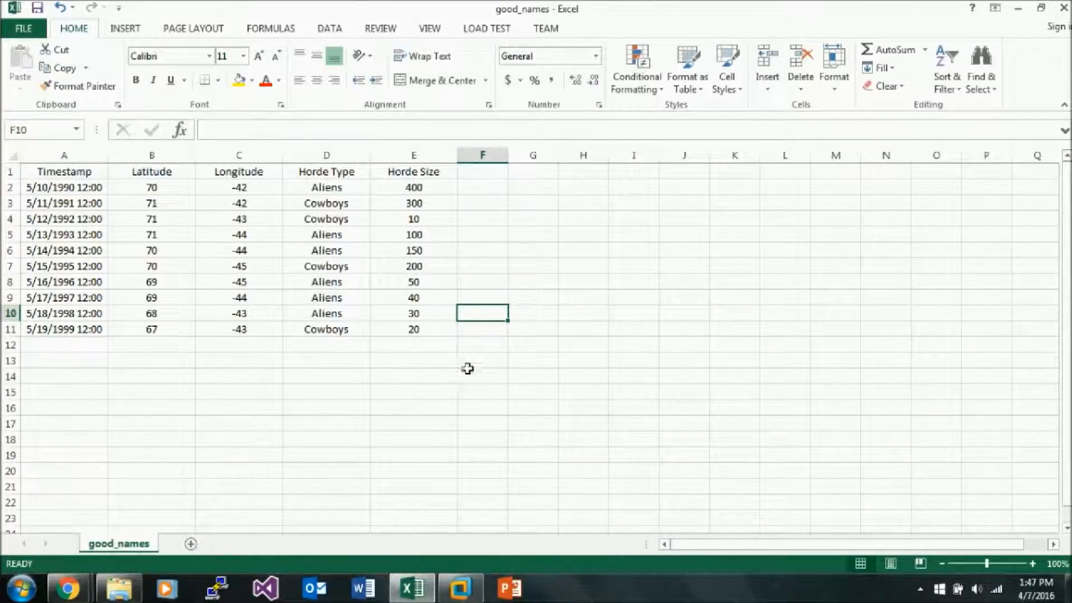
pyautogui.moveTo(439, 167); pyautogui.dragTo(41, 172)
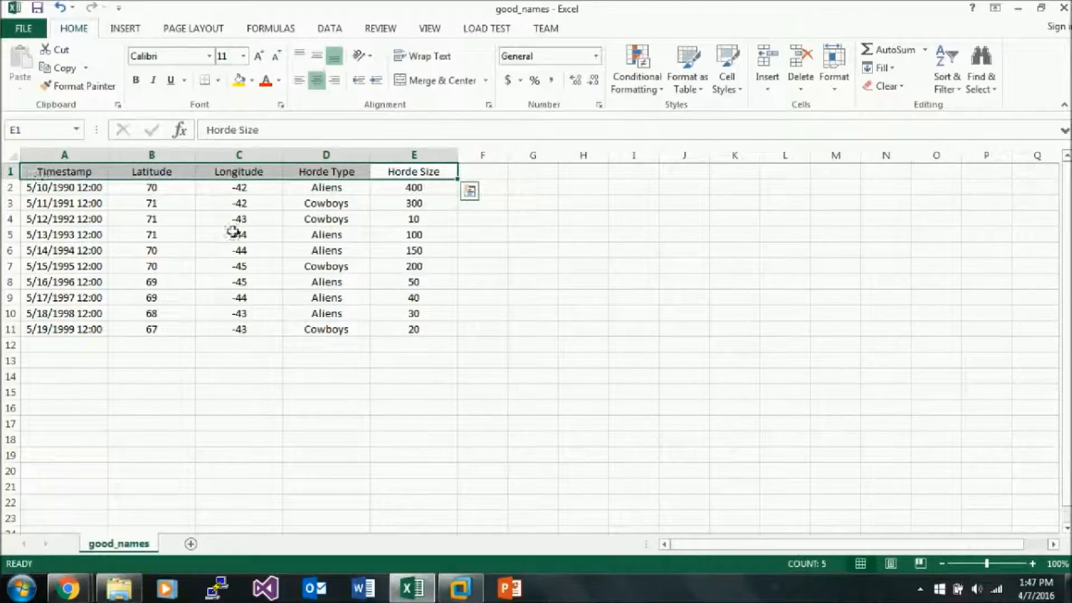
pyautogui.click(558, 194)
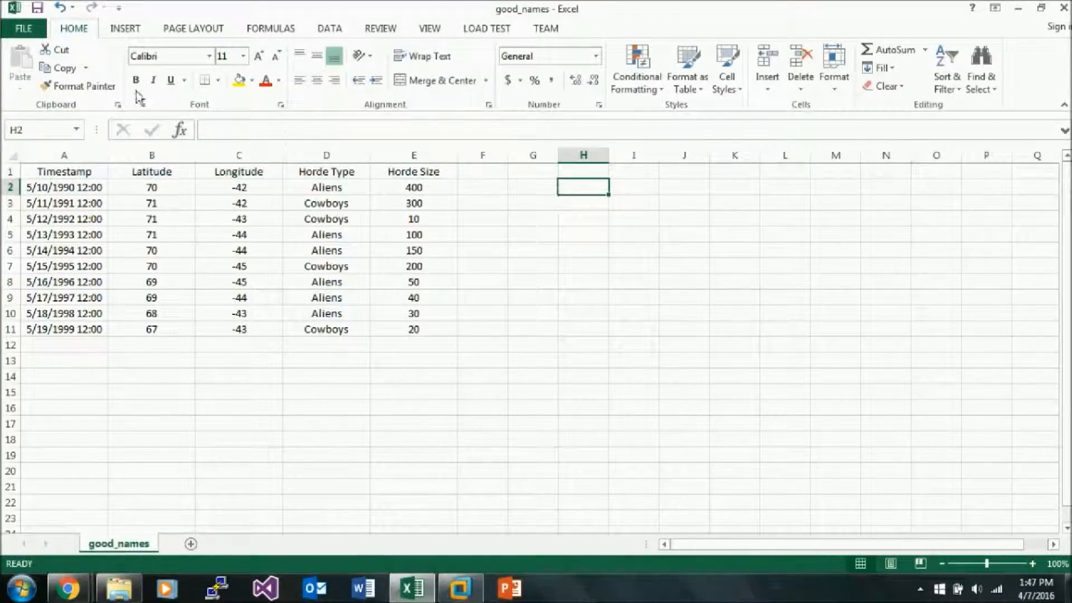
# Set the save format to CSV (Comma delimited) for a copy in the workbooks folder, and cancel without saving
pyautogui.click(29, 31)
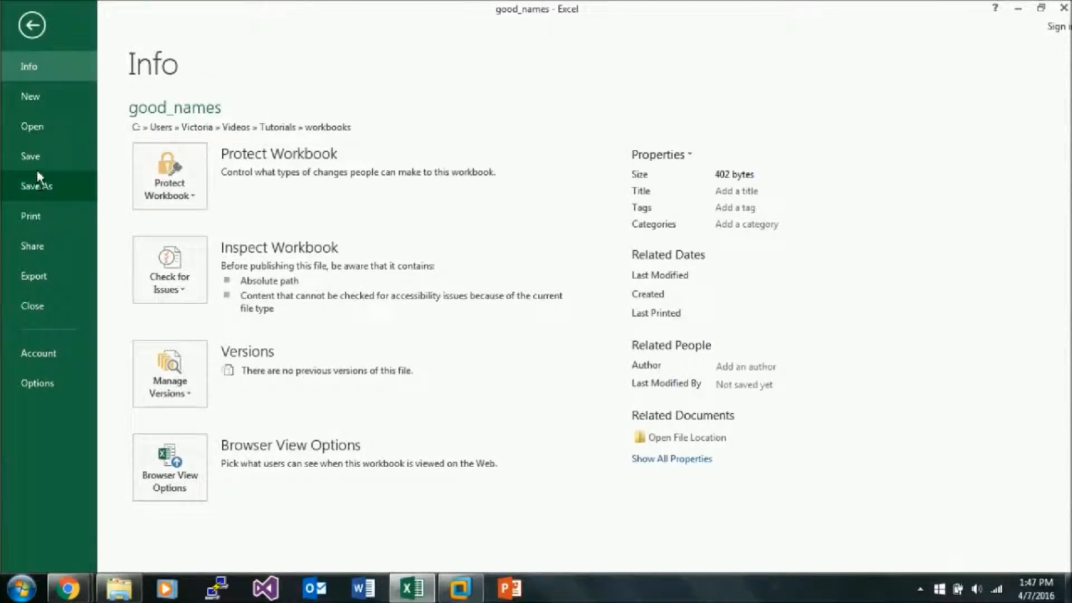
pyautogui.click(29, 187)
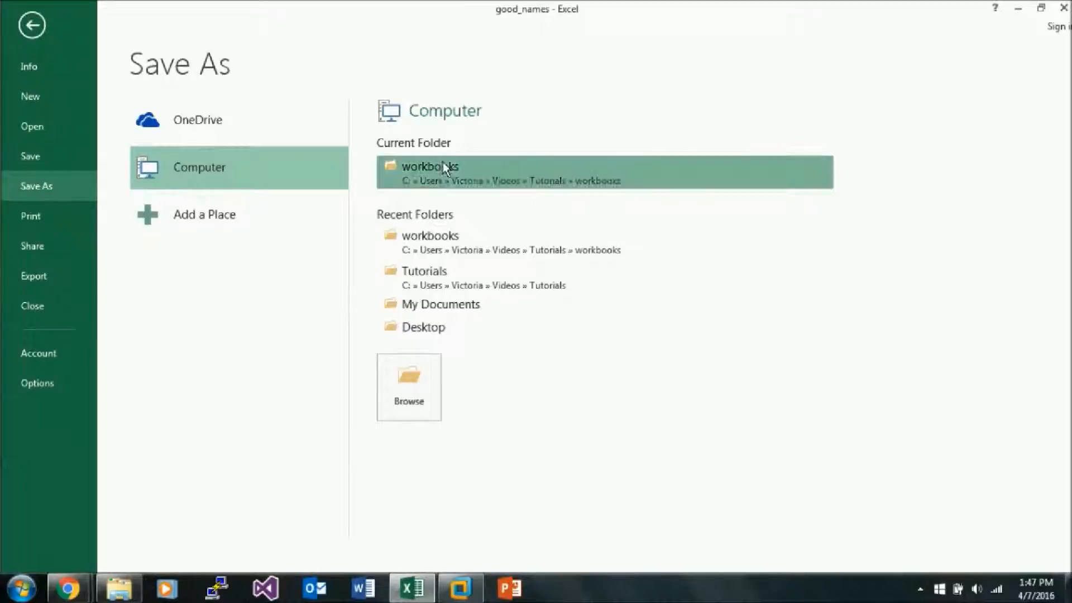
pyautogui.click(453, 178)
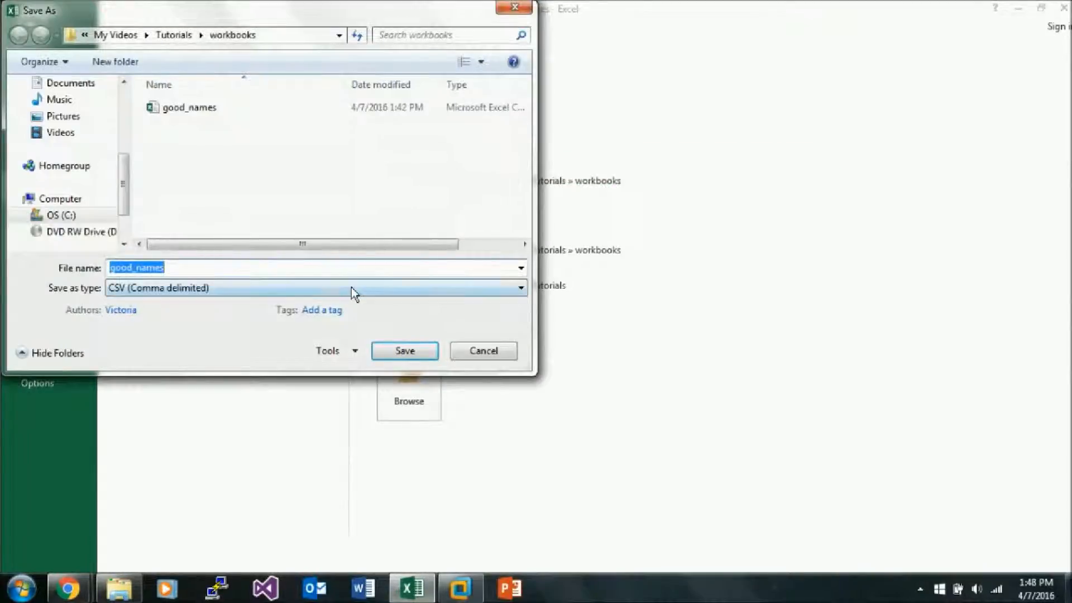
pyautogui.click(348, 287)
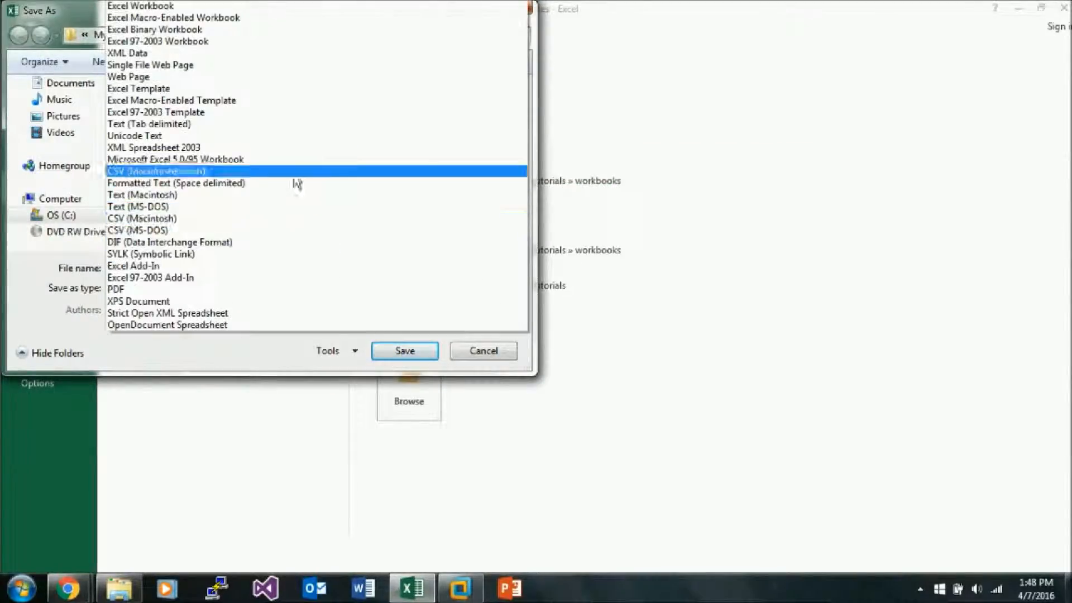
pyautogui.click(209, 170)
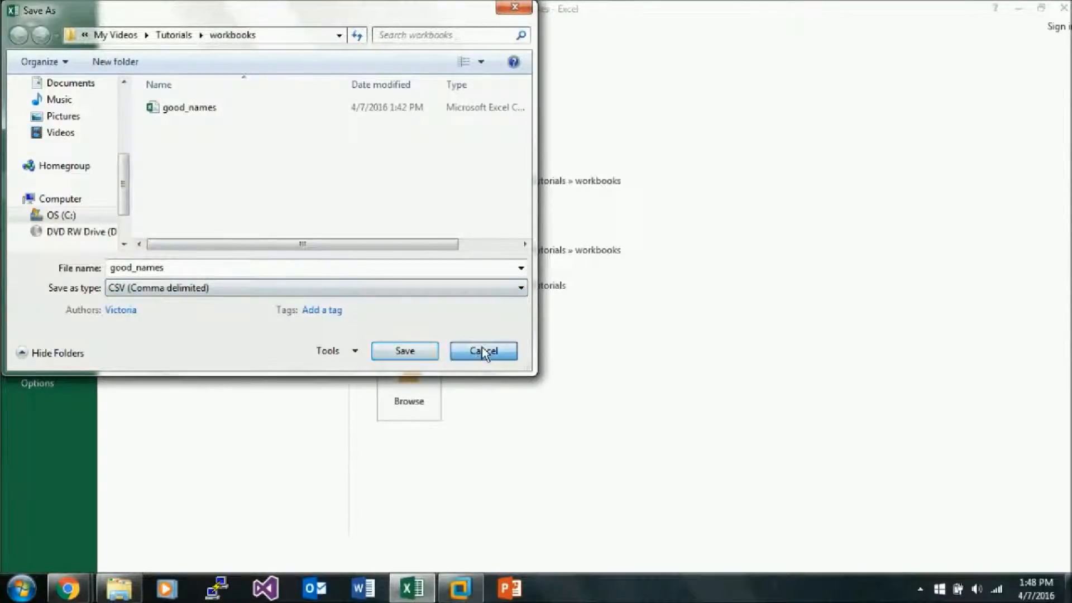
pyautogui.click(483, 352)
pyautogui.click(34, 25)
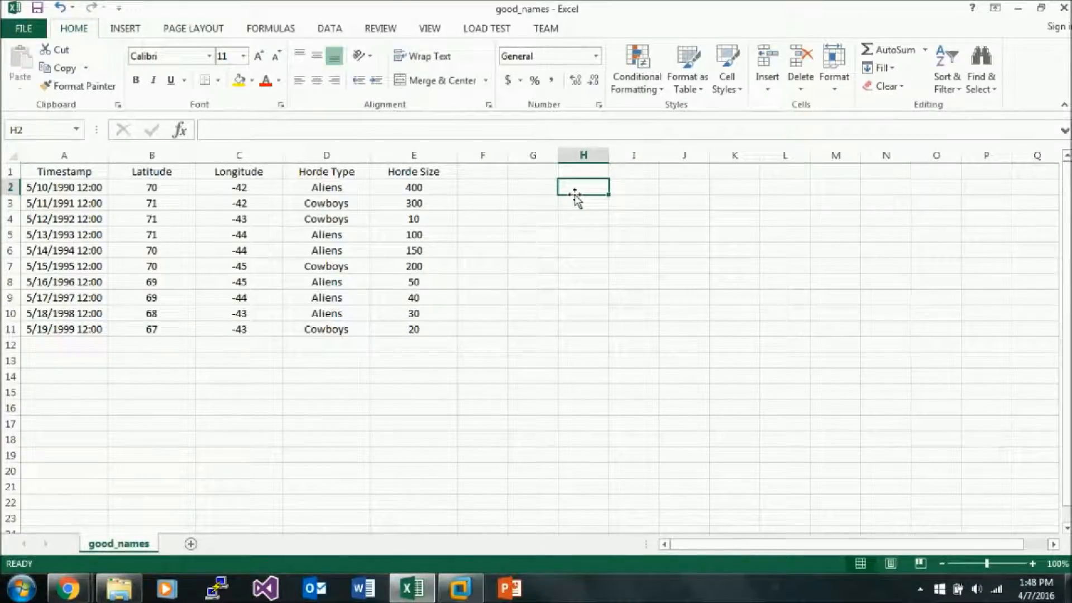
# Switch to the Cowboys and Aliens project in Chrome, upload the good_names CSV file as a data set and submit its field matches
pyautogui.hotkey('alt', 'Tab')
pyautogui.scroll(-2, 581, 438)
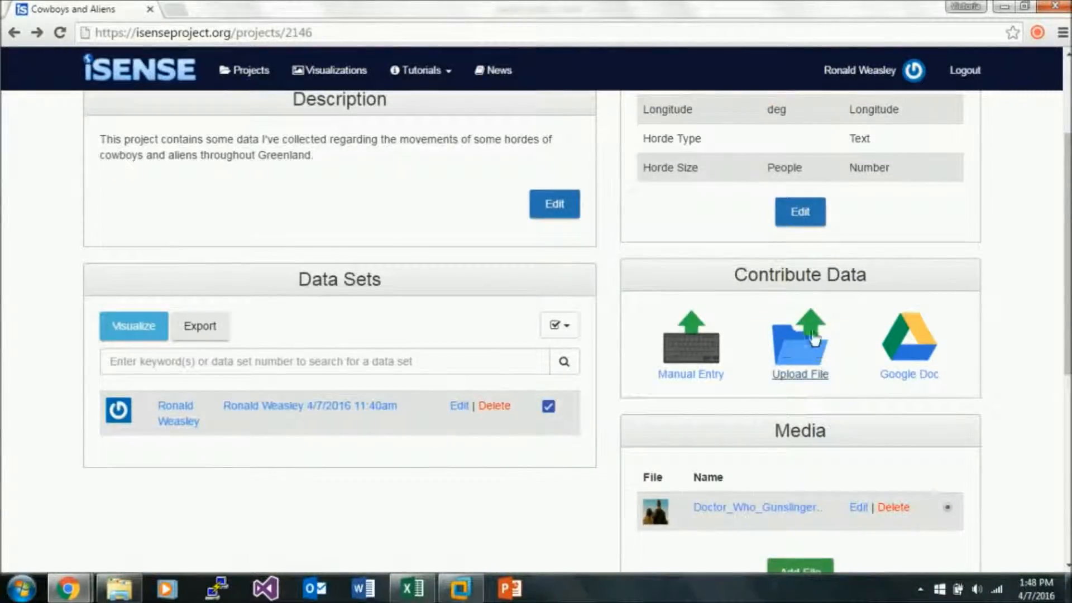
pyautogui.click(800, 347)
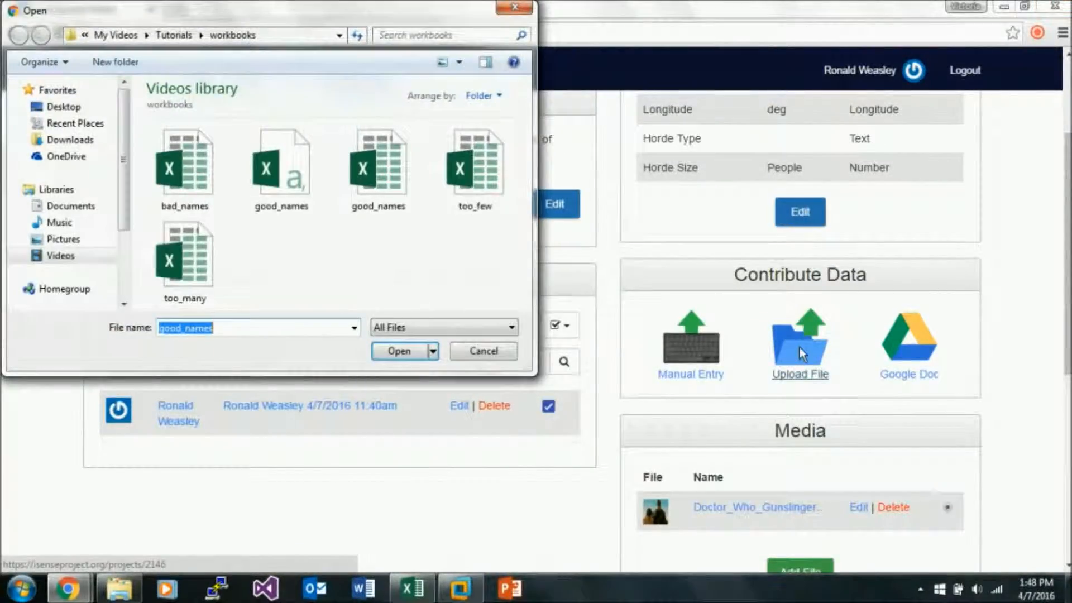
pyautogui.click(284, 155)
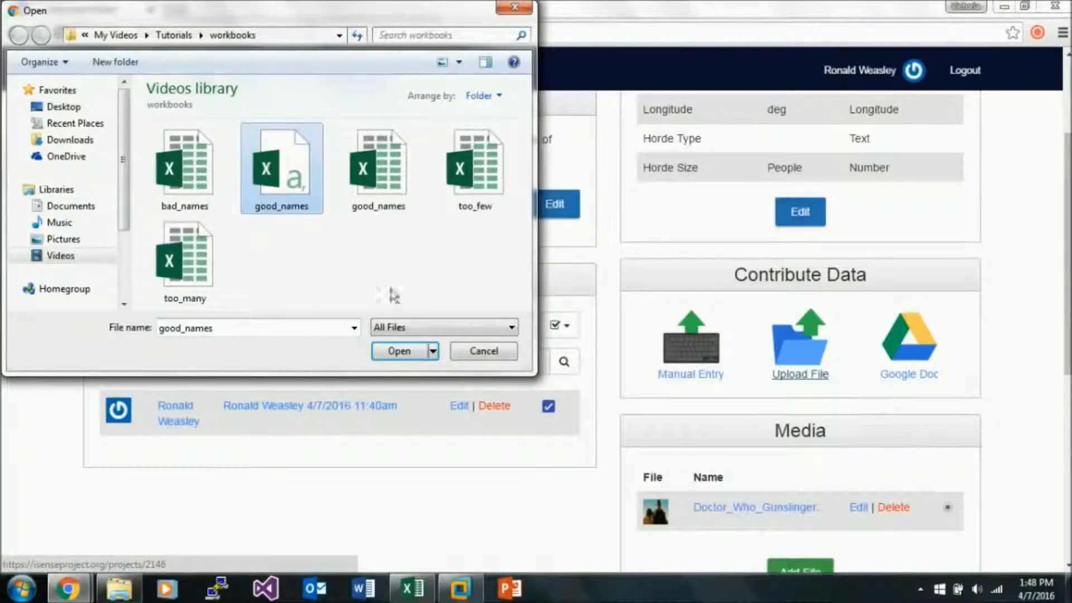
pyautogui.click(393, 350)
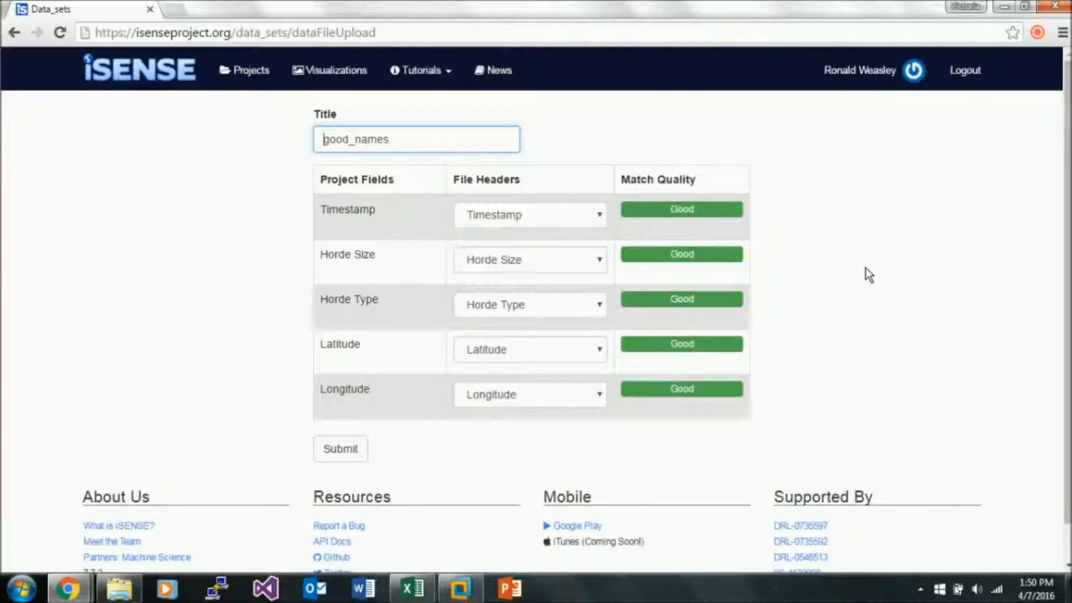
pyautogui.click(842, 166)
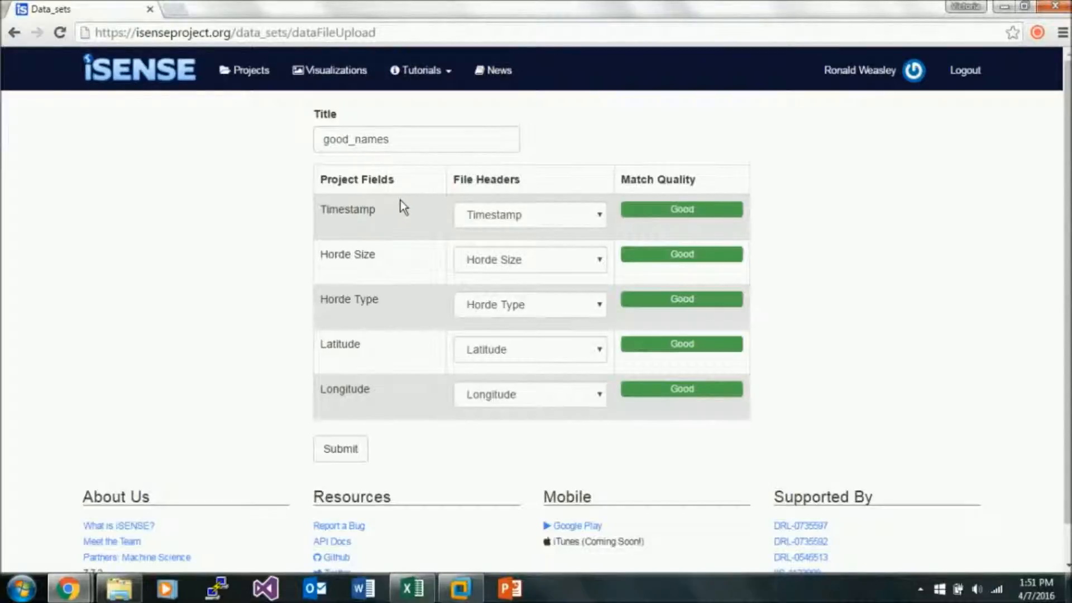
pyautogui.click(353, 456)
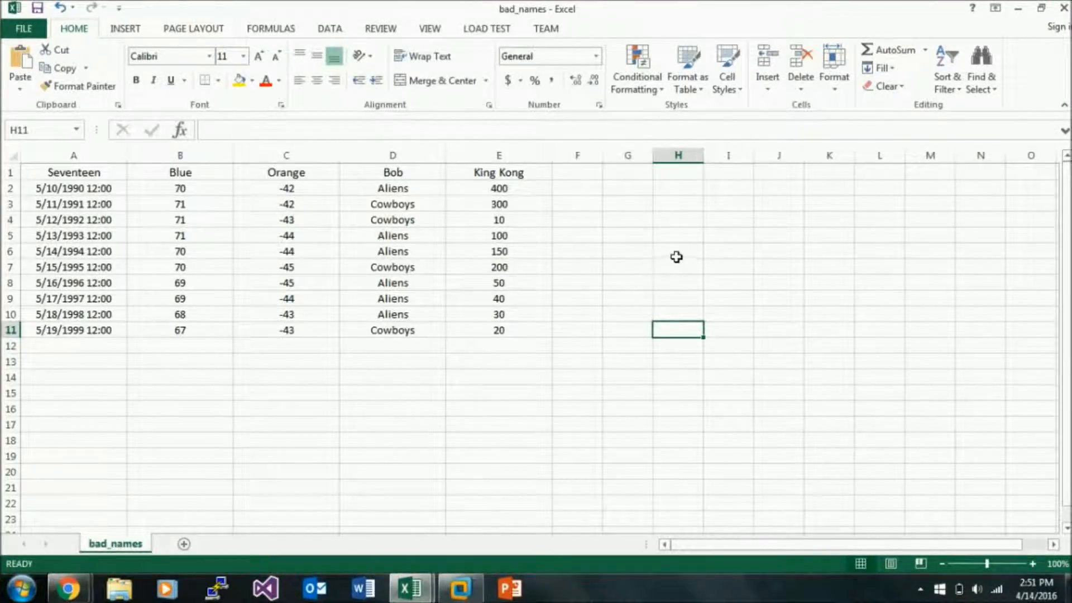
# Check the bad_names column headers, and in the upload form match Timestamp to Seventeen and Horde Size to King Kong
pyautogui.moveTo(547, 169); pyautogui.dragTo(71, 161)
pyautogui.click(669, 294)
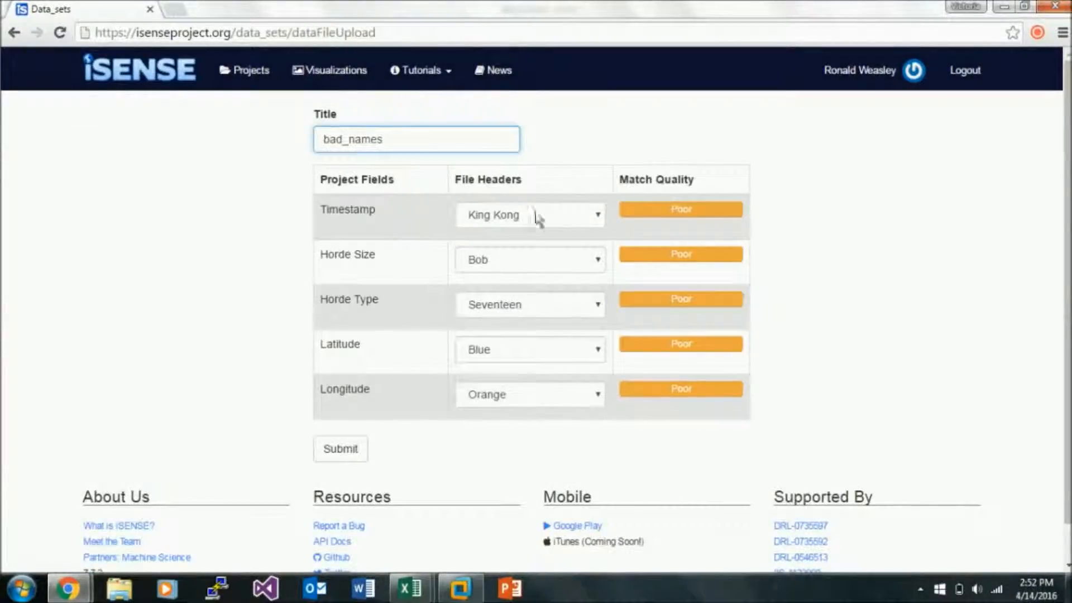
pyautogui.click(551, 215)
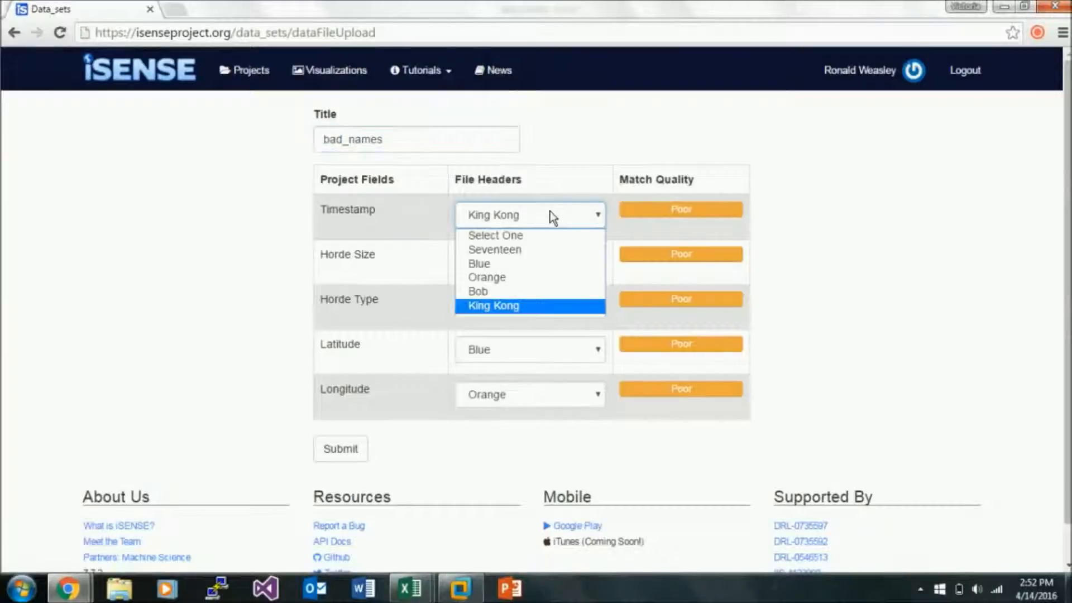
pyautogui.click(535, 249)
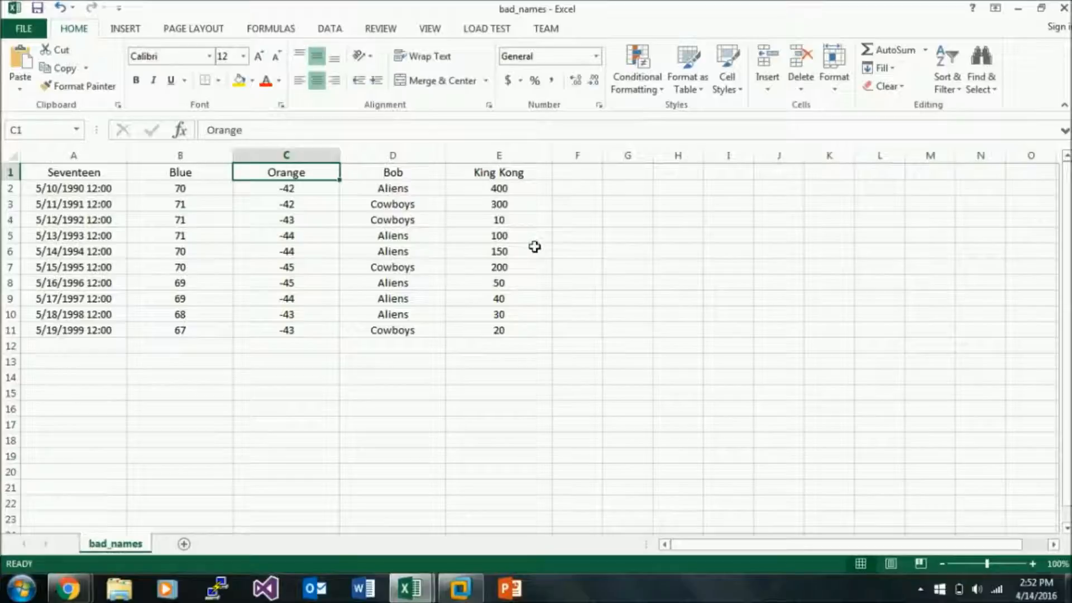
pyautogui.hotkey('alt', 'Tab')
pyautogui.click(533, 256)
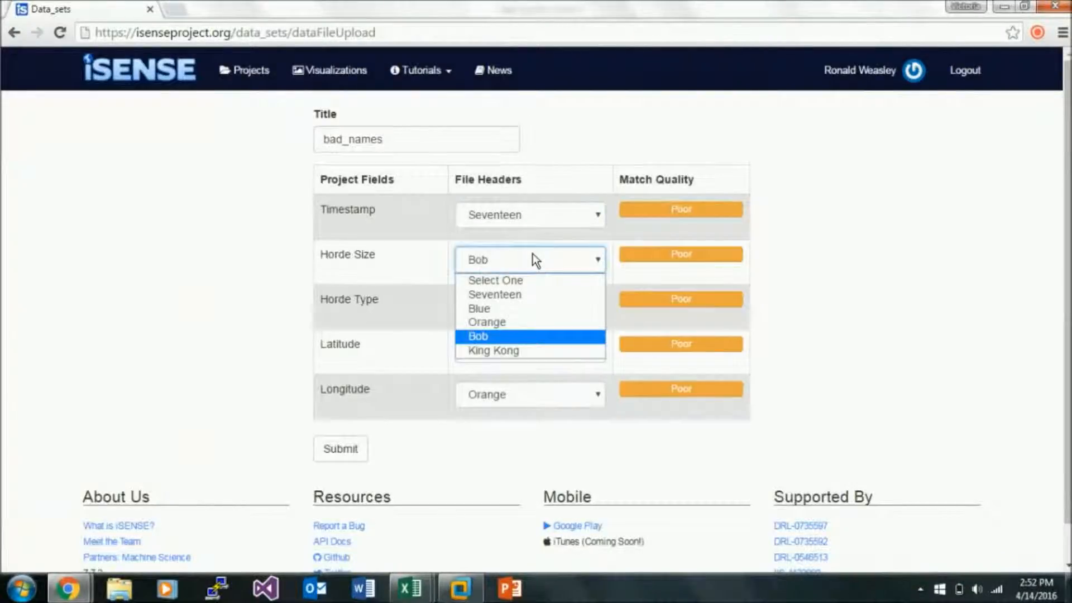
pyautogui.click(502, 350)
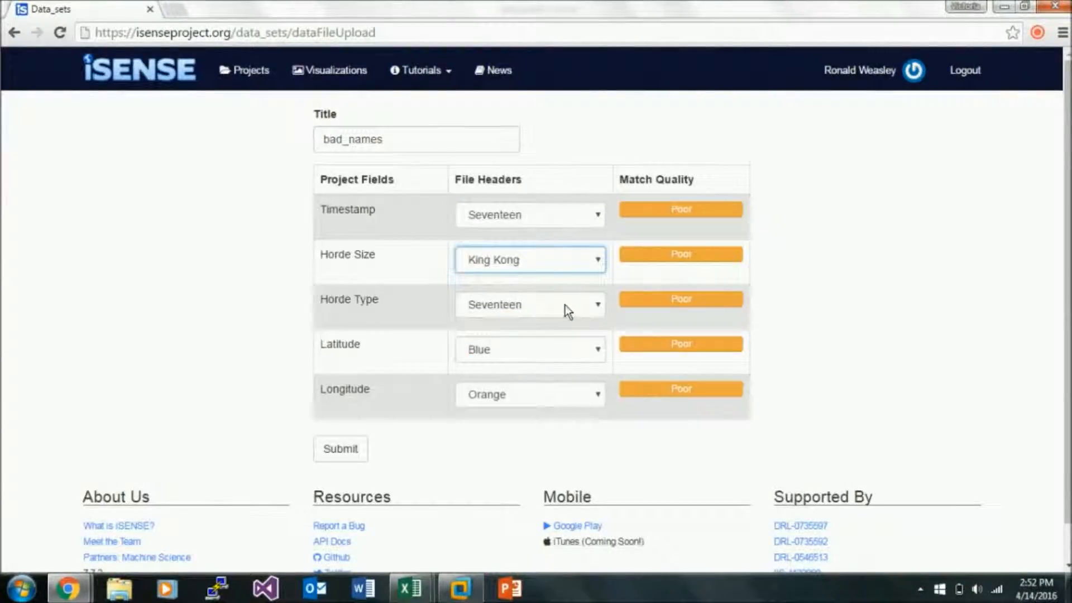
# Match the Horde Type field to the Bob header, check against the spreadsheet and submit the bad_names data set
pyautogui.hotkey('alt', 'Tab')
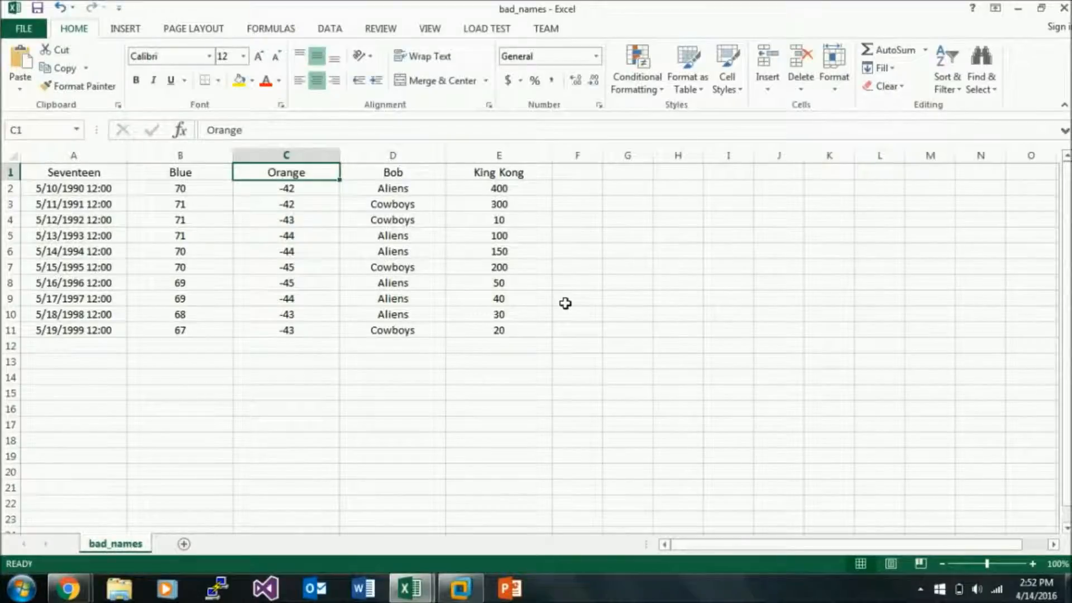
pyautogui.hotkey('alt', 'Tab')
pyautogui.click(565, 303)
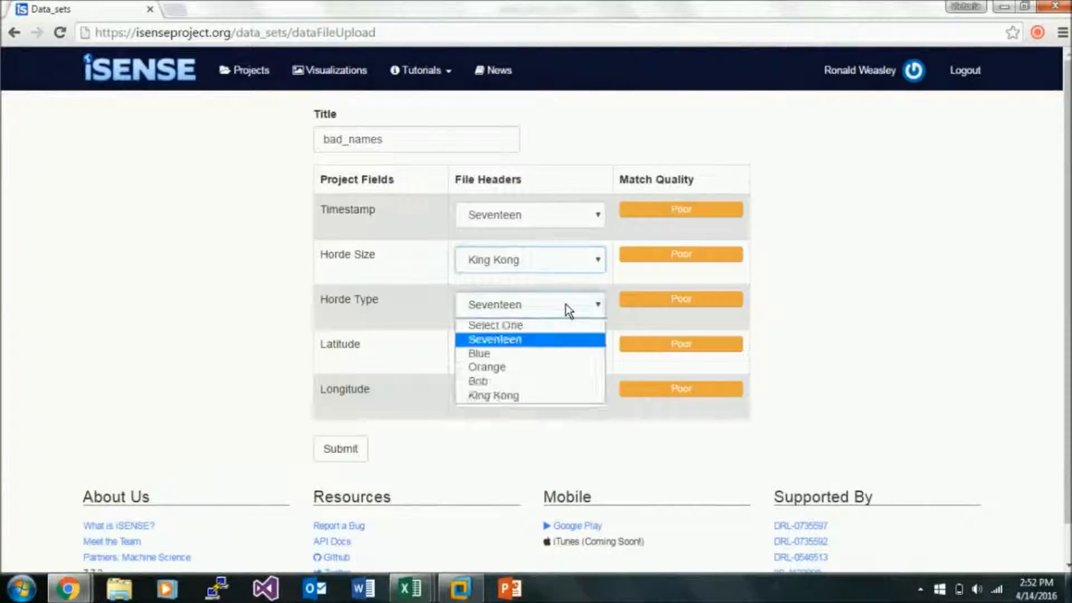
pyautogui.click(532, 380)
pyautogui.hotkey('alt', 'Tab')
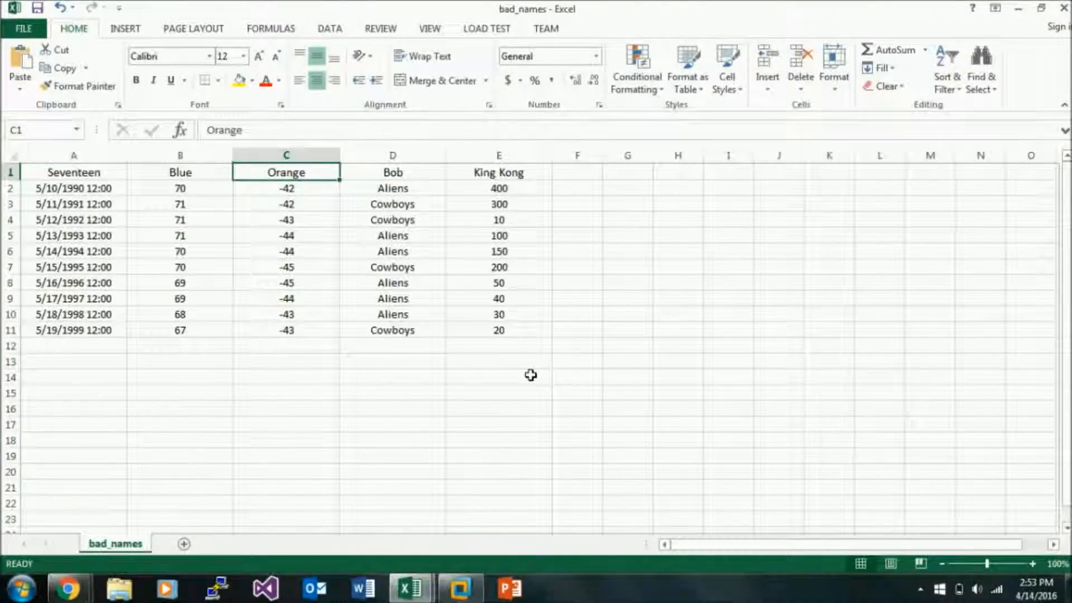
pyautogui.hotkey('alt', 'Tab')
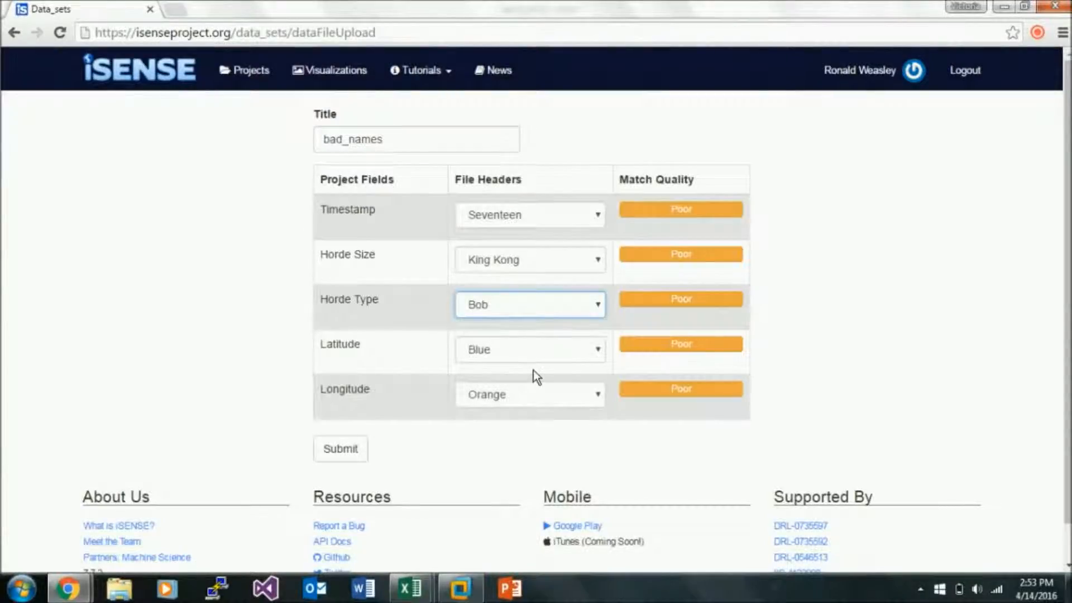
pyautogui.click(348, 455)
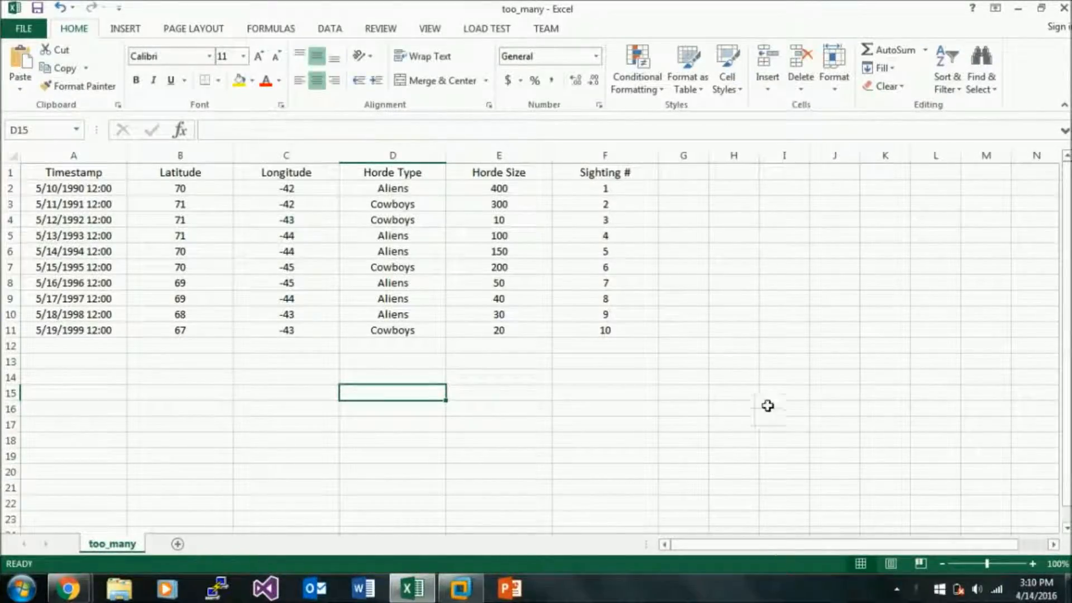
# Examine the Sighting # column in the too_many workbook and the file header choices for the Horde Type field
pyautogui.click(760, 360)
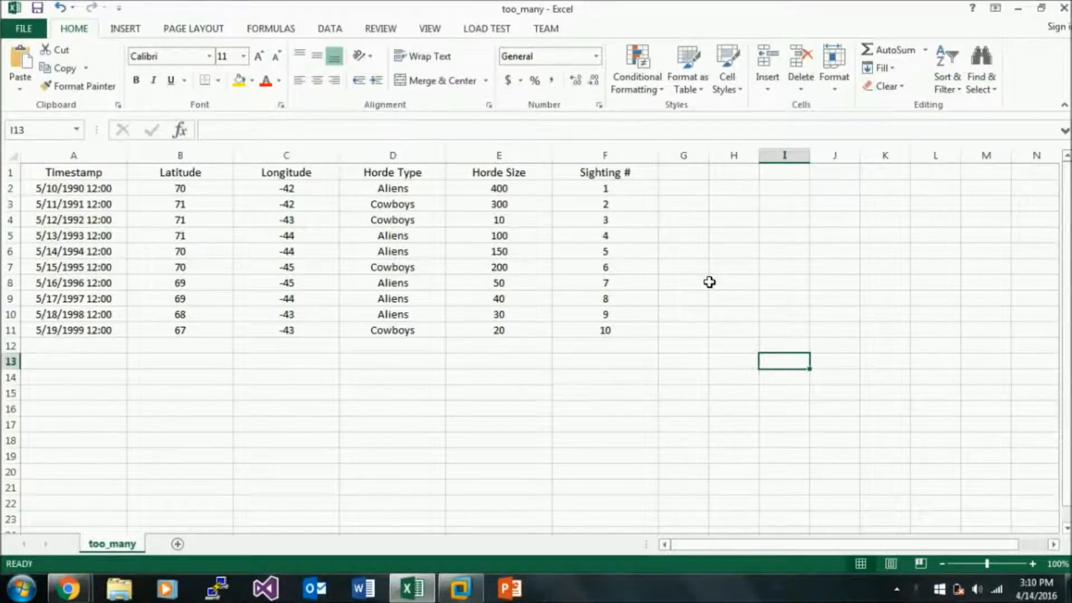
pyautogui.click(645, 174)
pyautogui.moveTo(645, 173); pyautogui.dragTo(645, 330)
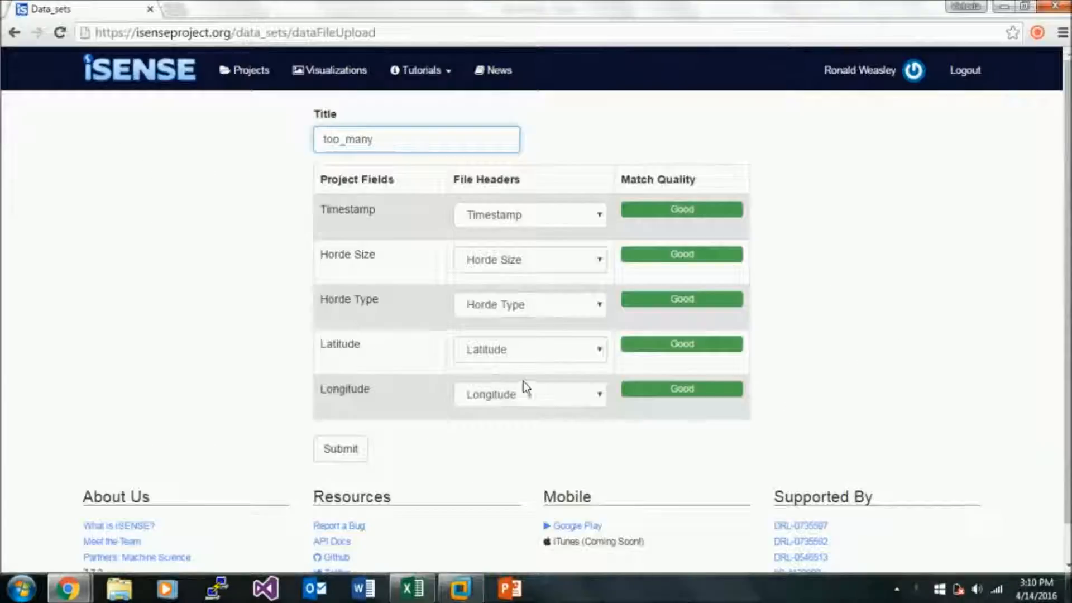
pyautogui.click(561, 310)
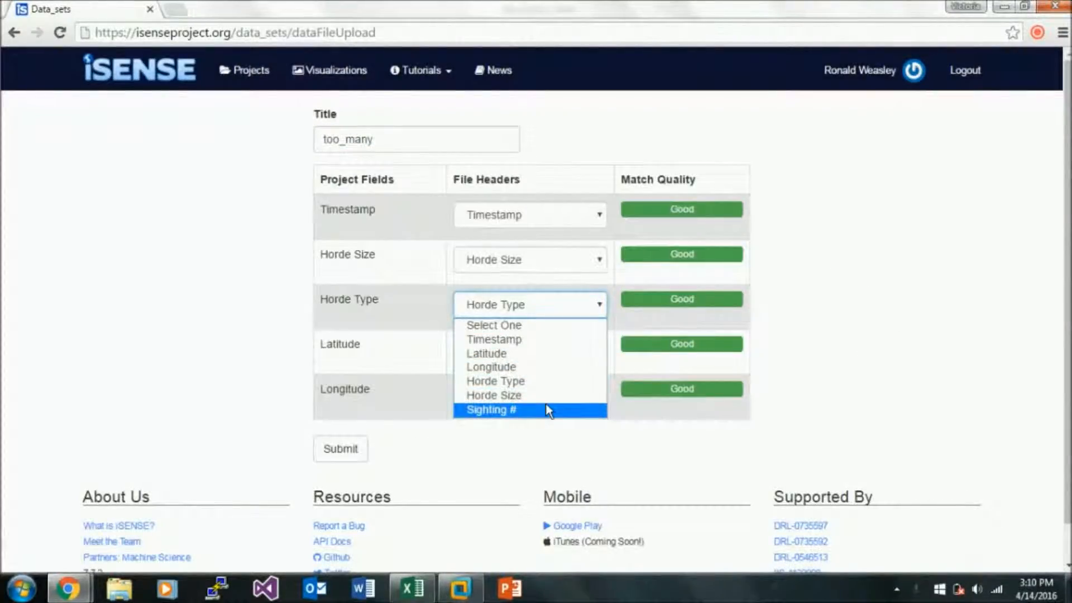
pyautogui.click(538, 433)
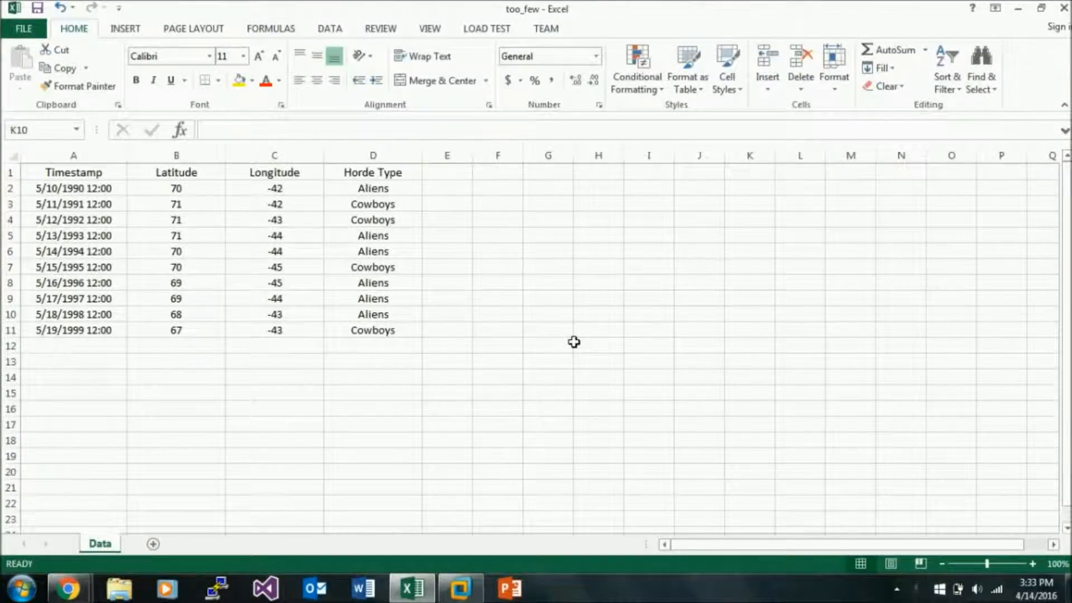
# Examine the Timestamp to Horde Type data in the too_few workbook and the file header choices for the Horde Size field
pyautogui.moveTo(114, 178); pyautogui.dragTo(353, 334)
pyautogui.click(555, 335)
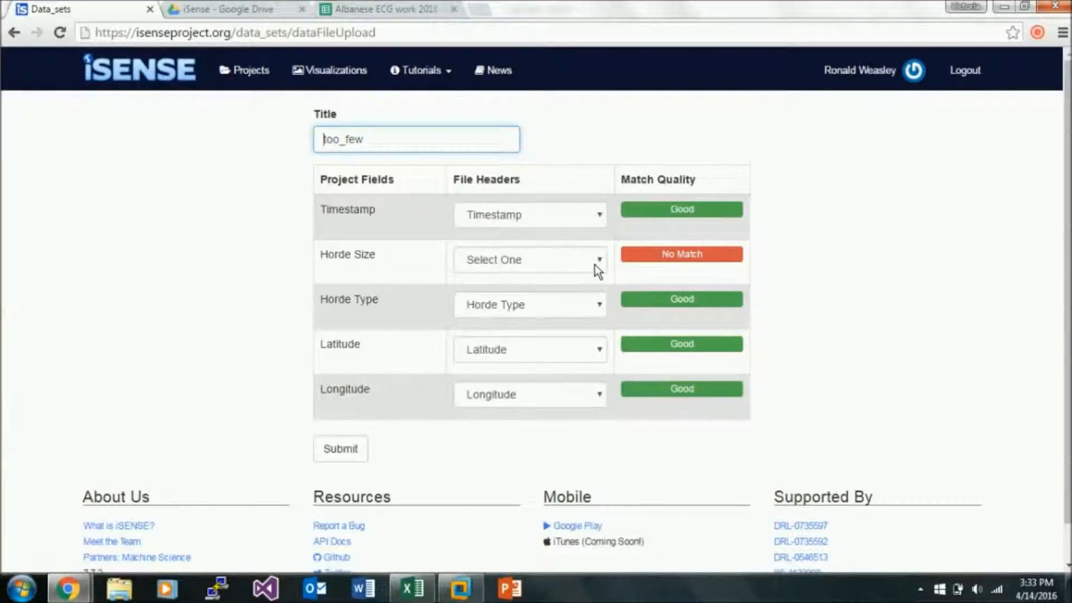
pyautogui.click(596, 270)
pyautogui.click(596, 270)
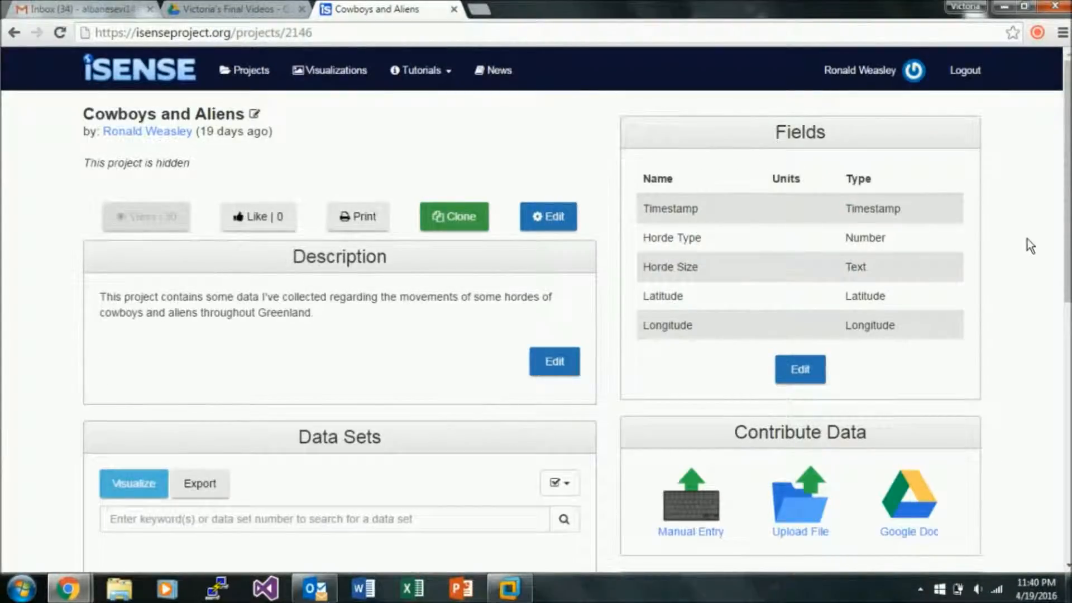
# Delete all fields from the Cowboys and Aliens project and save the empty field setup
pyautogui.click(800, 371)
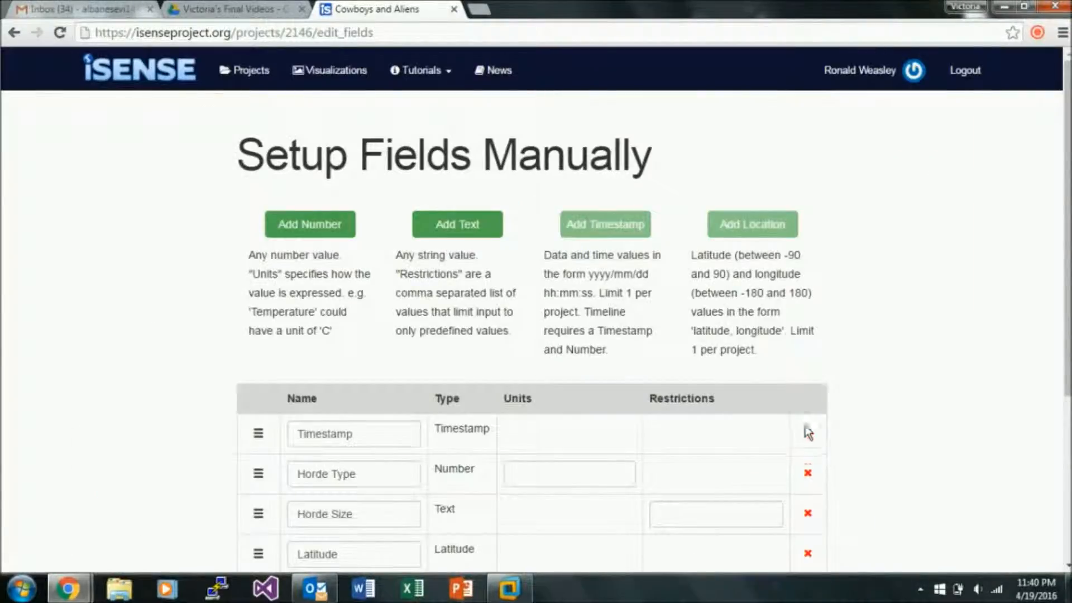
pyautogui.click(807, 433)
pyautogui.click(807, 433)
pyautogui.click(807, 434)
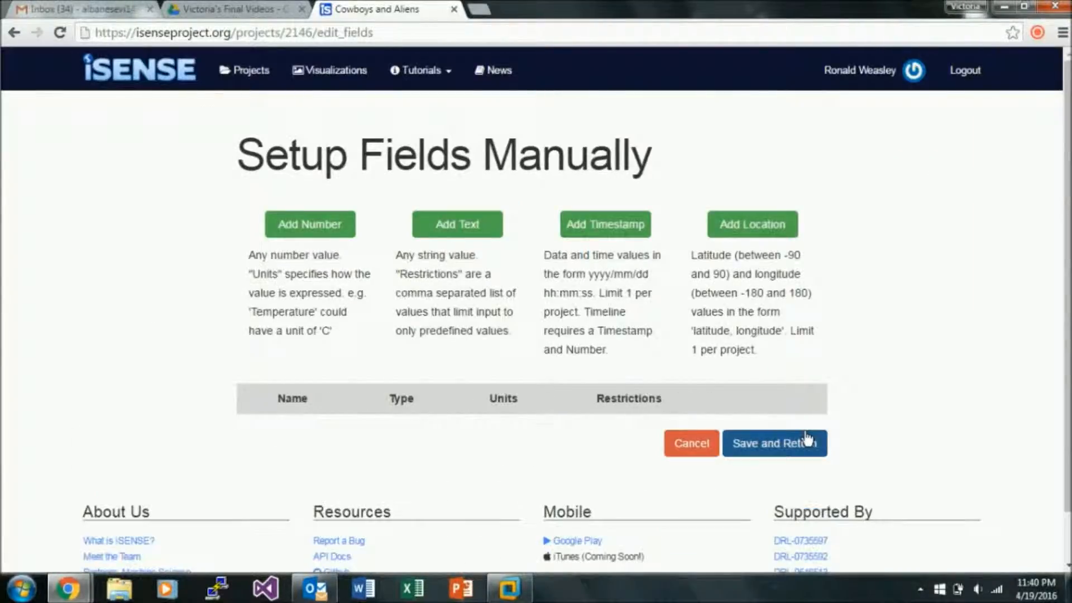
pyautogui.click(771, 446)
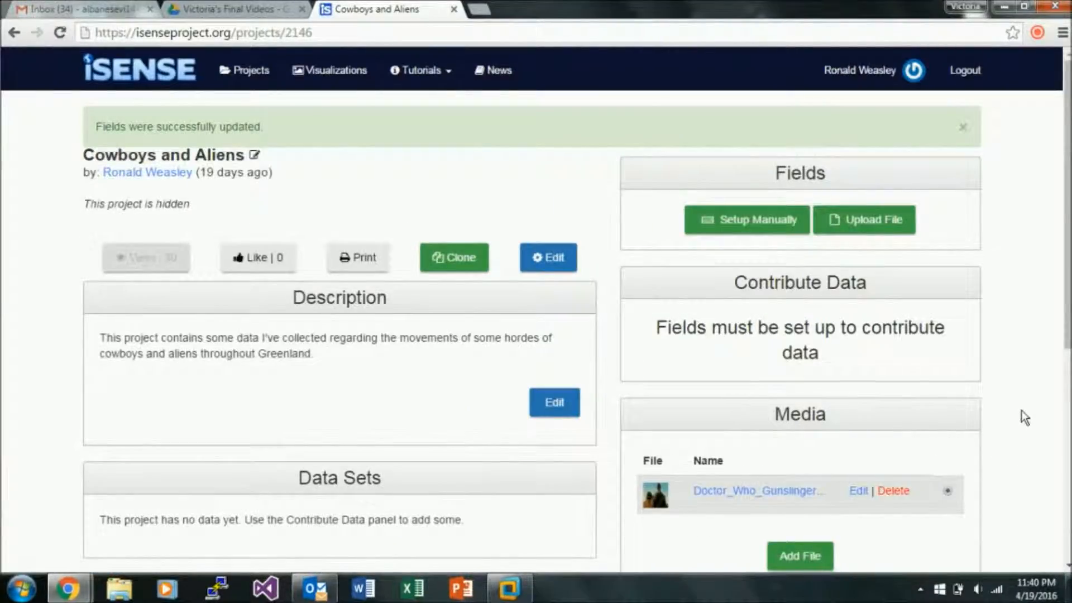
# Upload the fields CSV file from the workbooks folder as the source for the project's field setup
pyautogui.click(854, 226)
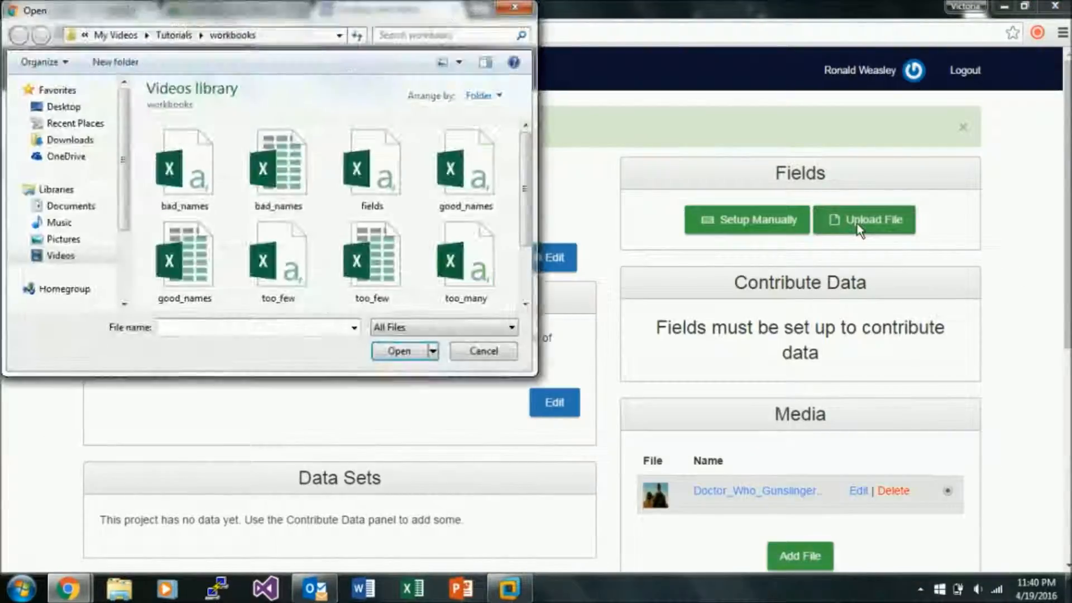
pyautogui.click(385, 168)
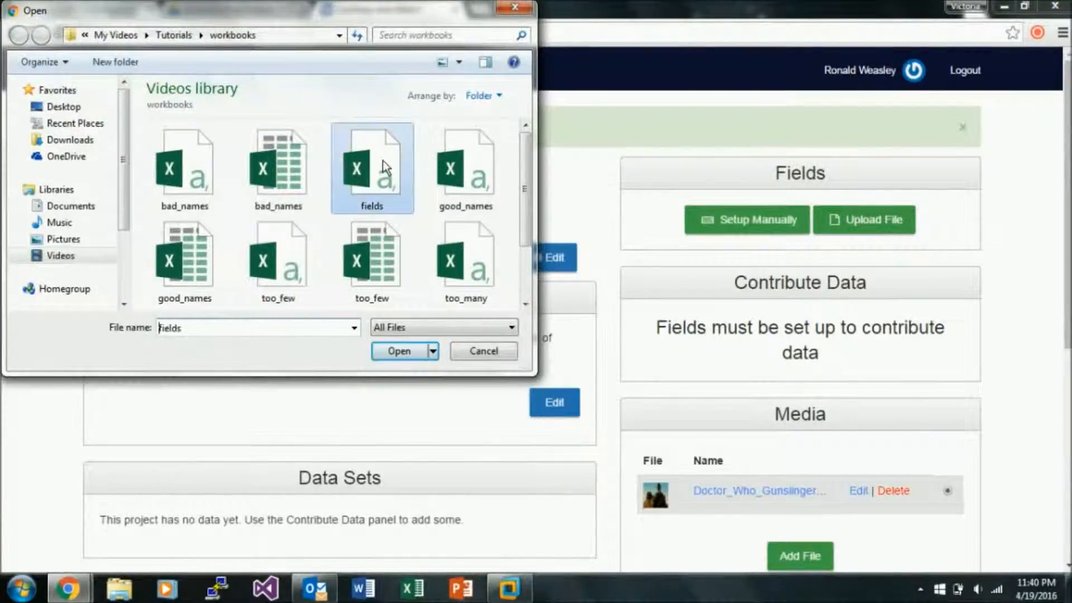
pyautogui.click(410, 350)
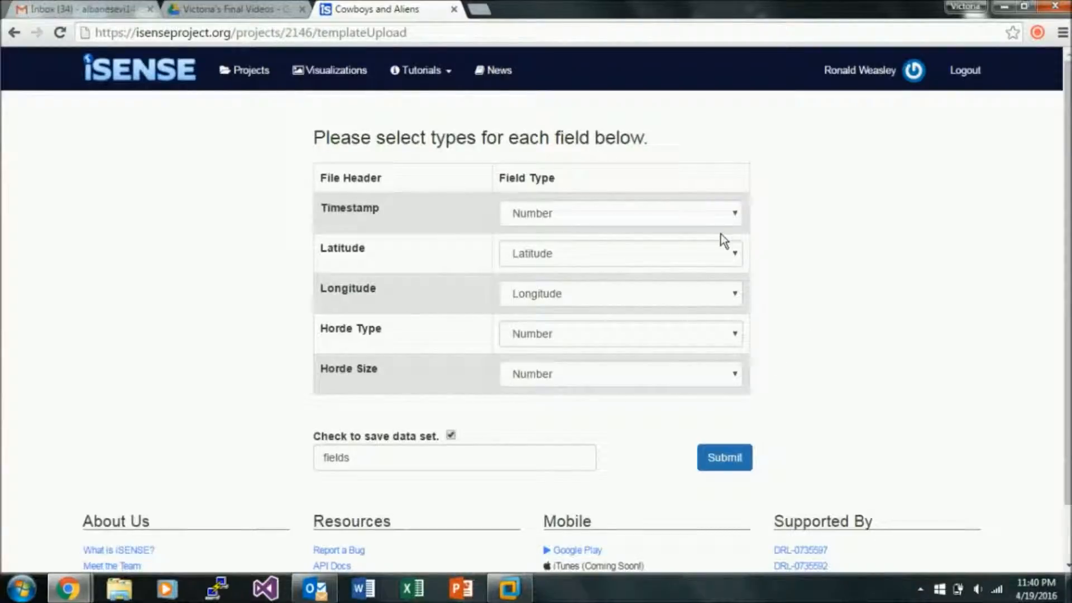
# Set the Timestamp header's field type to Timestamp and the Horde Type header's field type to Text
pyautogui.click(699, 216)
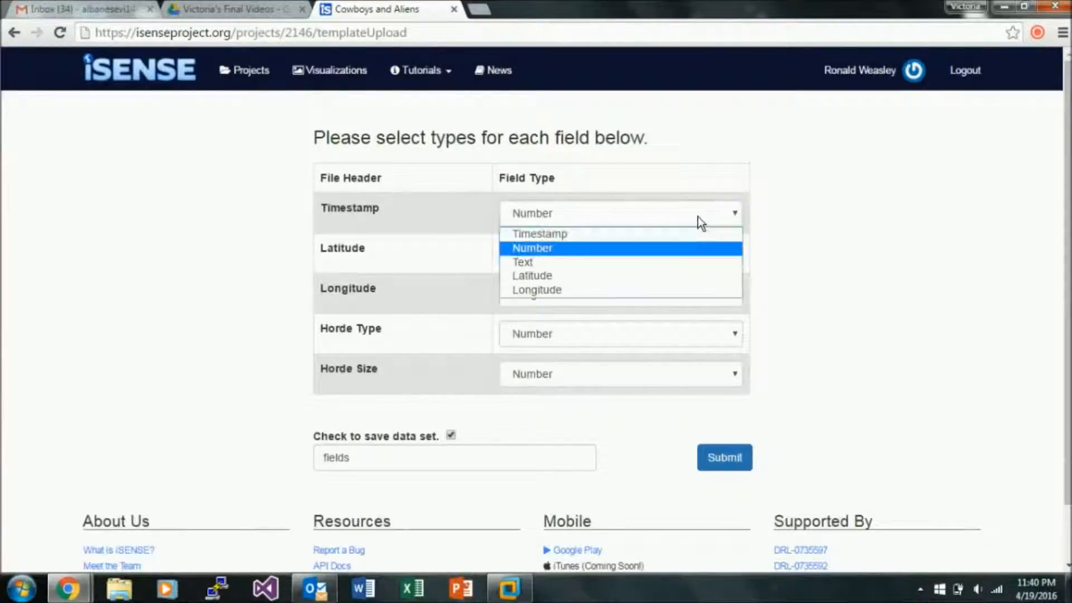
pyautogui.click(625, 236)
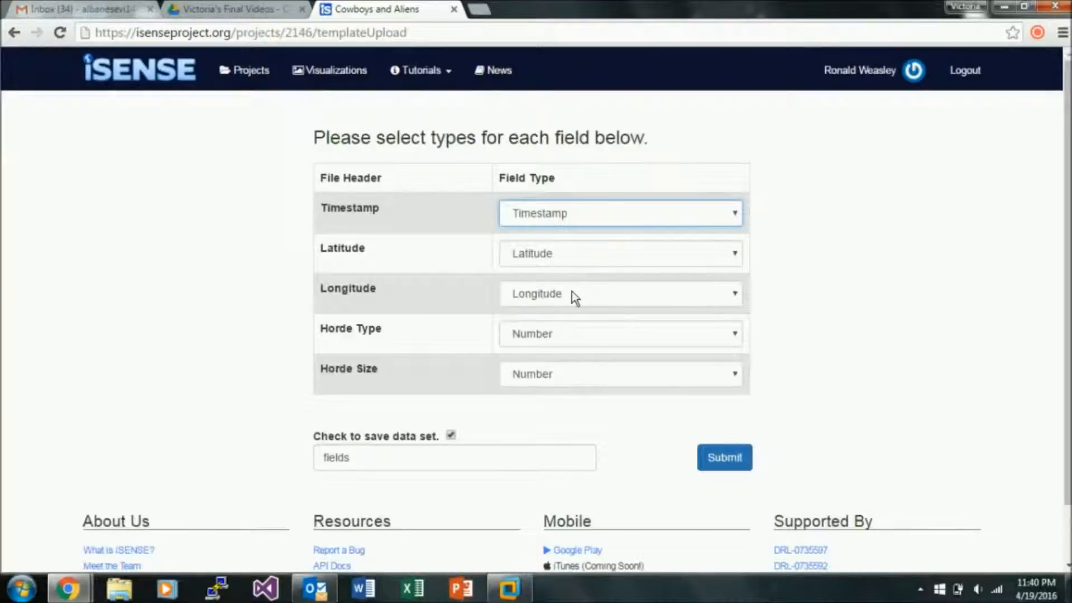
pyautogui.click(585, 335)
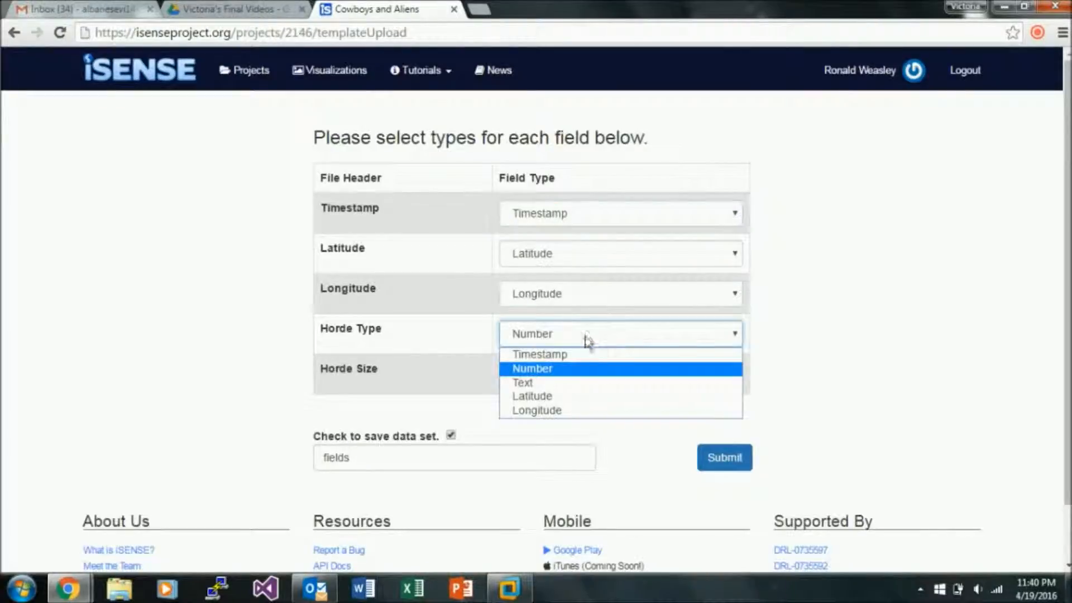
pyautogui.click(556, 382)
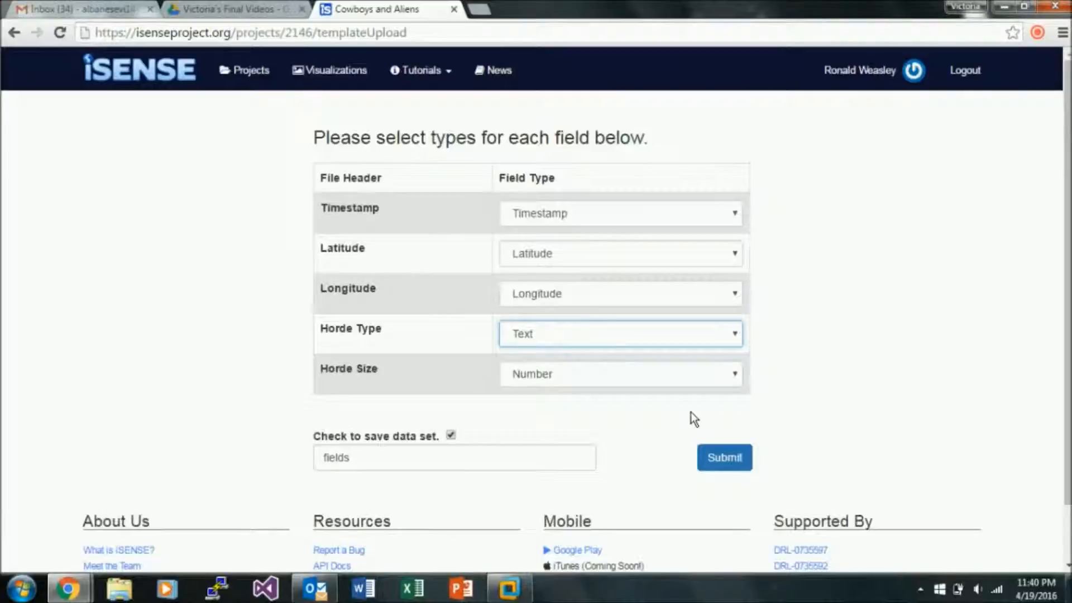
# Submit the field types with the data set saved as fields, and return to the Cowboys and Aliens project's data sets
pyautogui.click(452, 436)
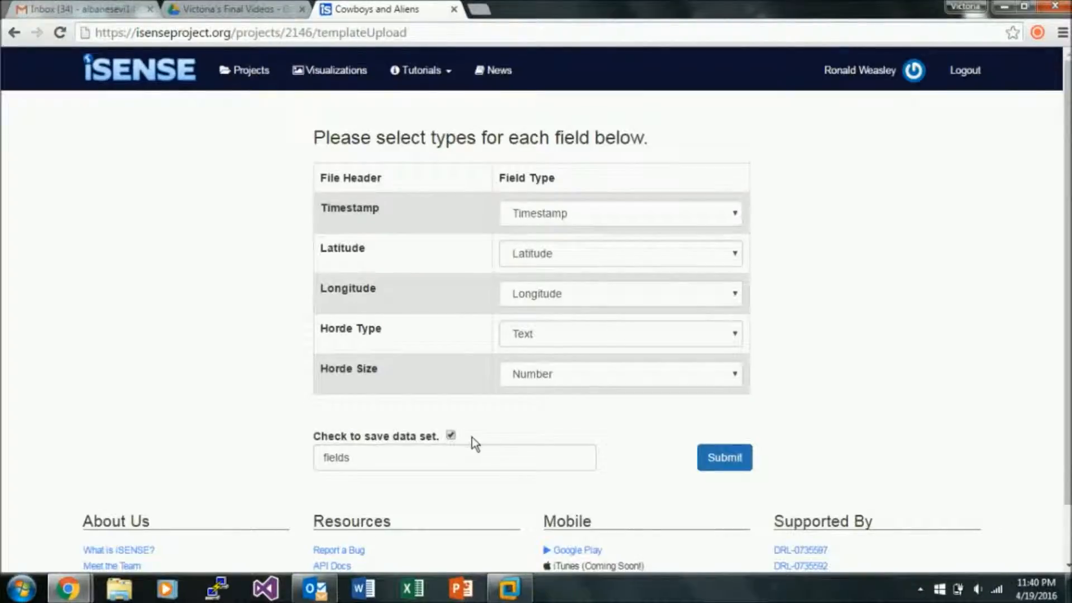
pyautogui.moveTo(548, 449); pyautogui.dragTo(249, 480)
pyautogui.click(645, 473)
pyautogui.click(724, 457)
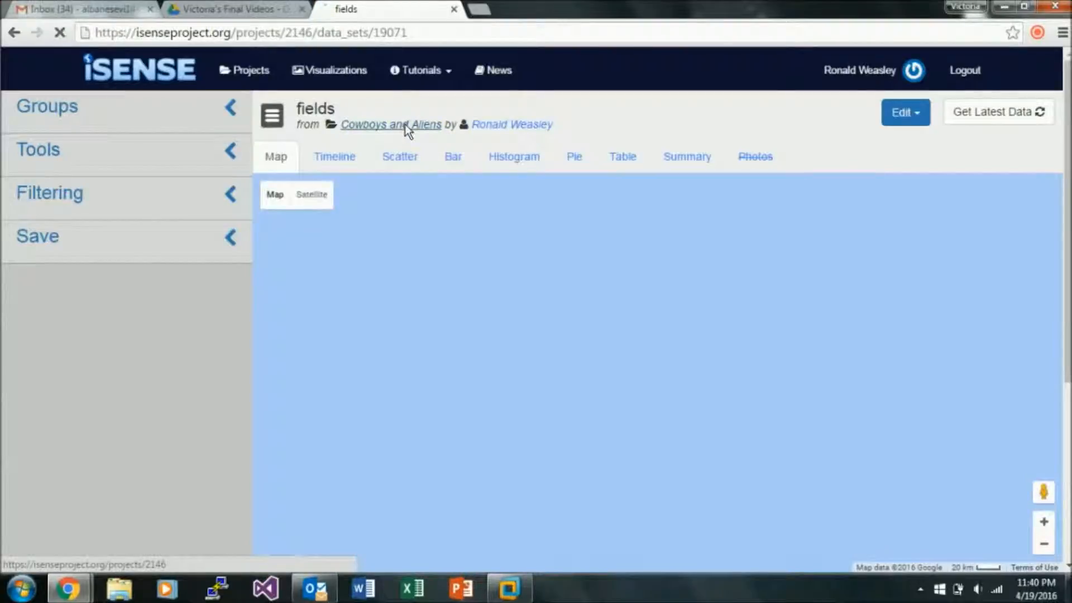
pyautogui.click(404, 124)
pyautogui.scroll(-4, 434, 304)
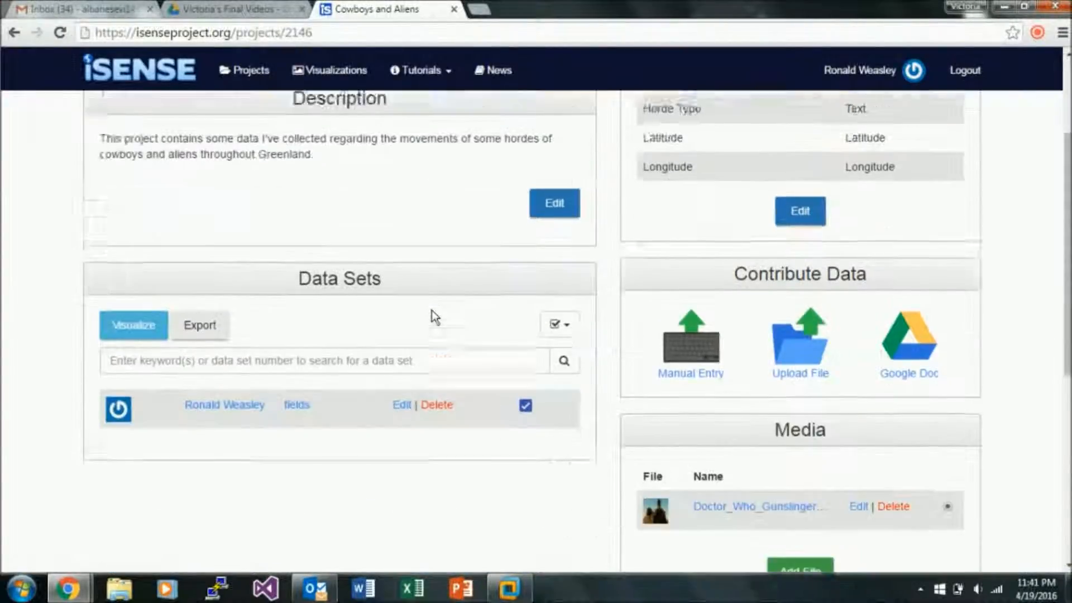